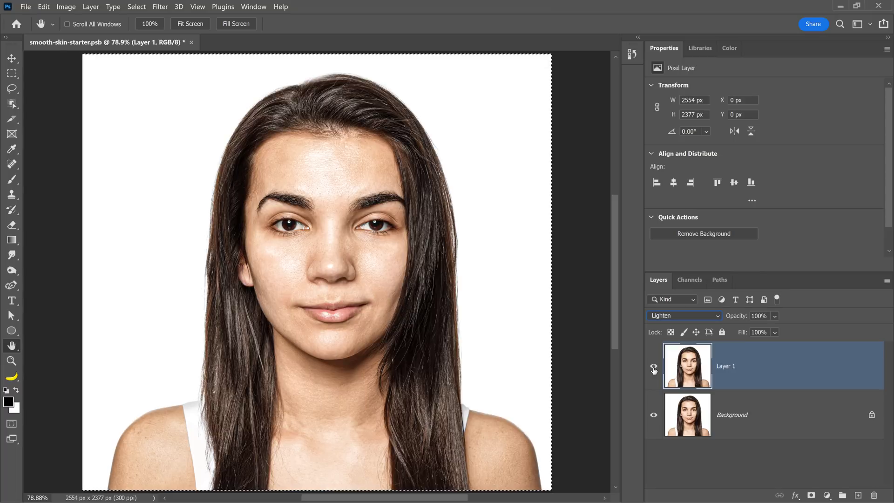
Compare the portrait with Layer 1 hidden and shown, and clear the selection around the canvas.
click(653, 368)
click(654, 368)
click(653, 368)
click(653, 367)
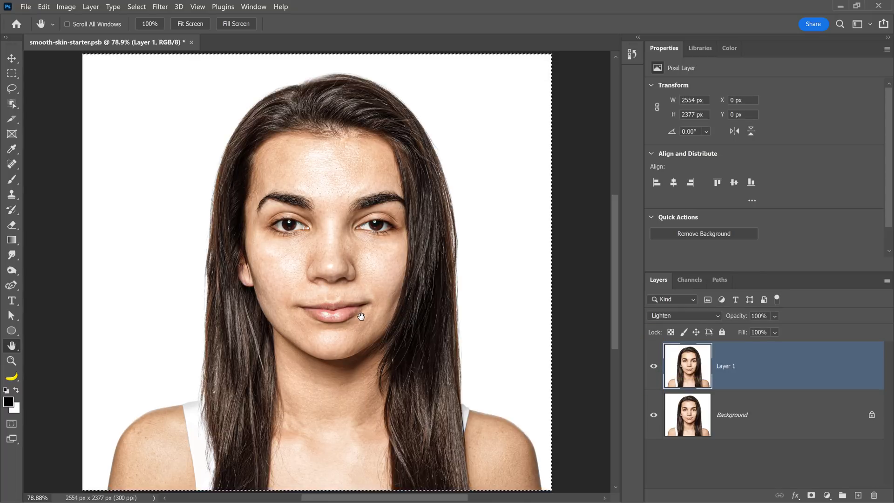
key(ctrl+d)
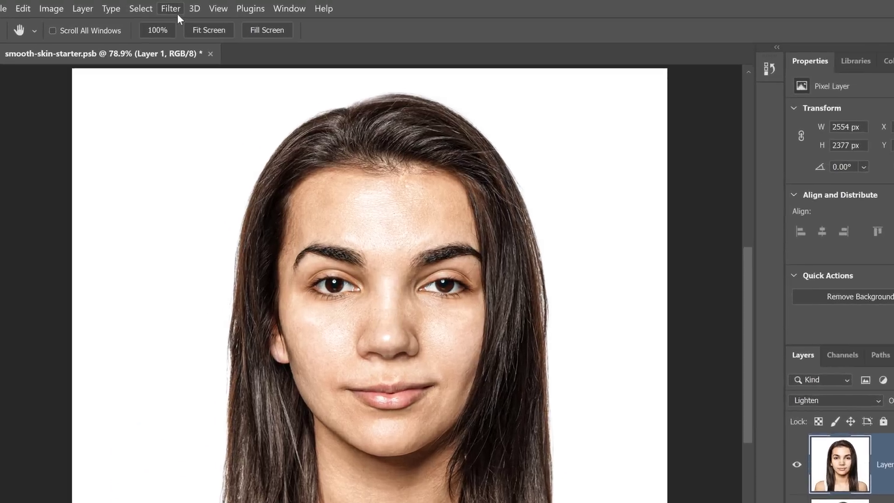
Try reapplying the last Neural Filters effect to Layer 1 for stronger skin smoothing, and undo it.
click(160, 6)
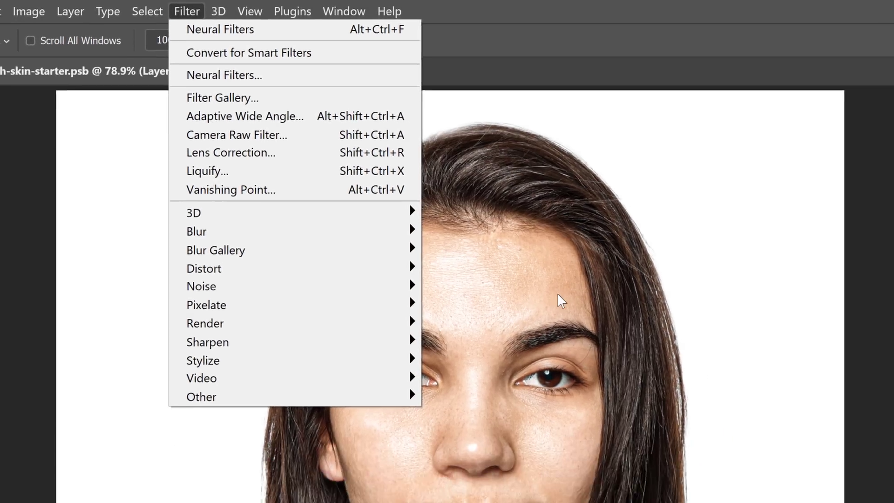
click(643, 349)
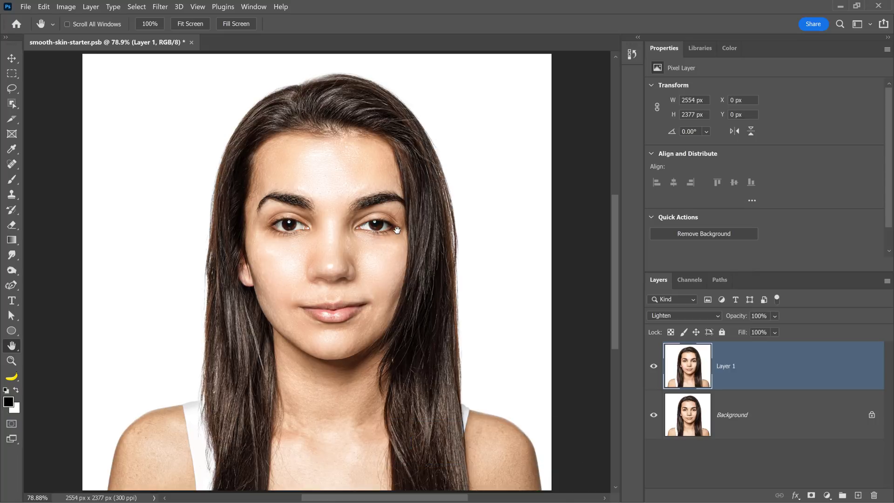
key(ctrl+z)
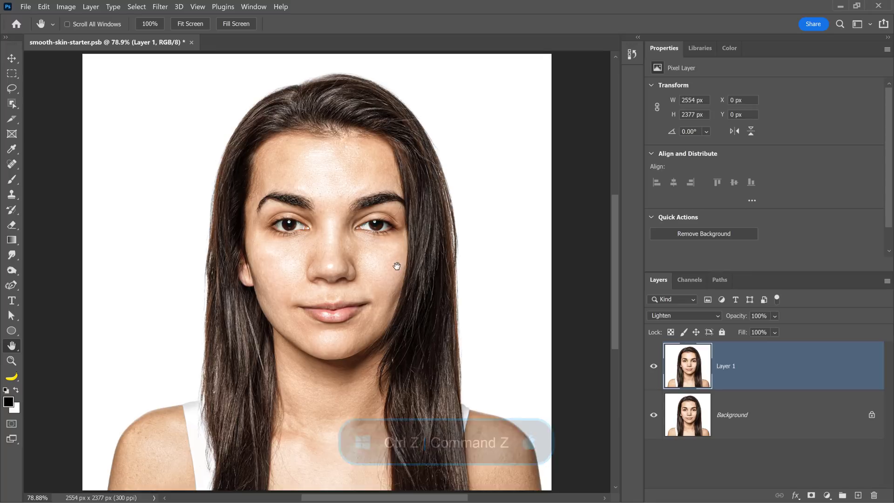
Compare Layer 1 with the original and add a black layer mask that hides the whole layer.
click(653, 368)
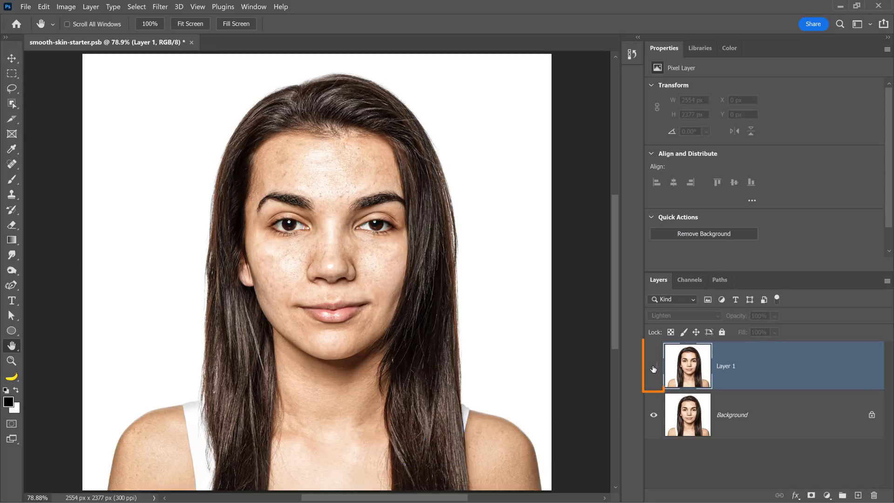
click(654, 368)
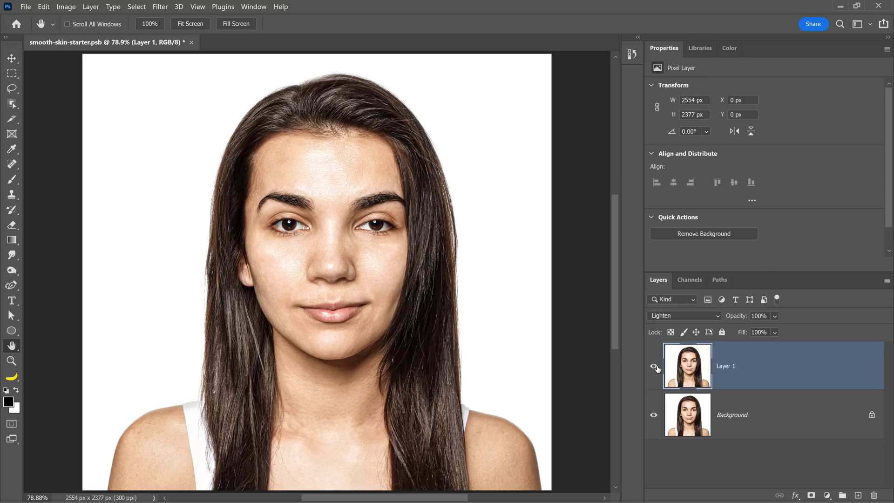
key(alt)
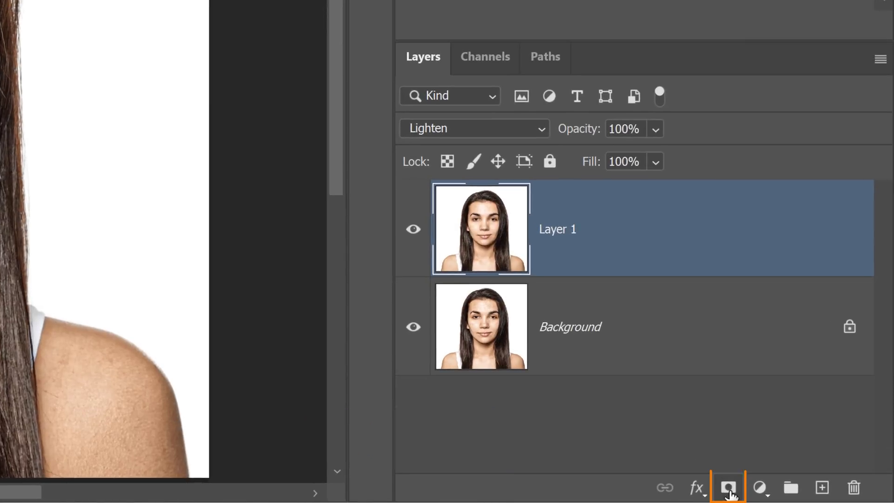
alt+click(741, 489)
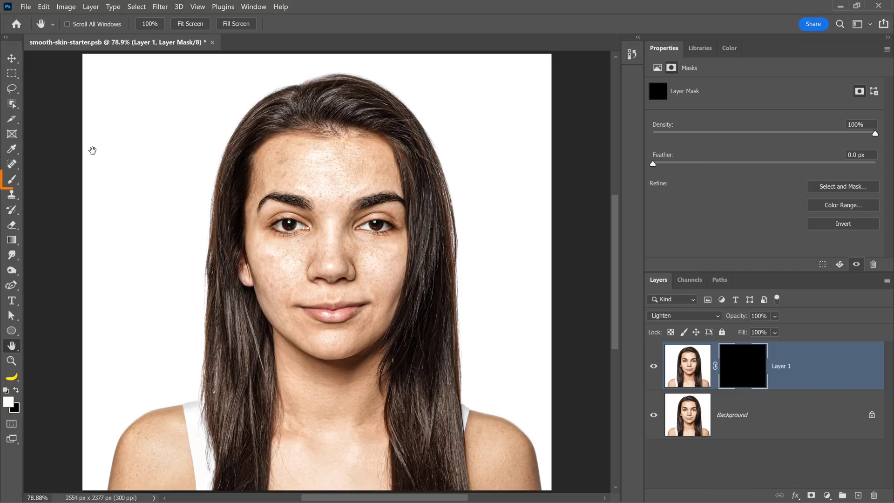
Paint white with the Brush tool on Layer 1's mask over the cheeks, chin, nose and forehead skin.
click(12, 180)
click(60, 182)
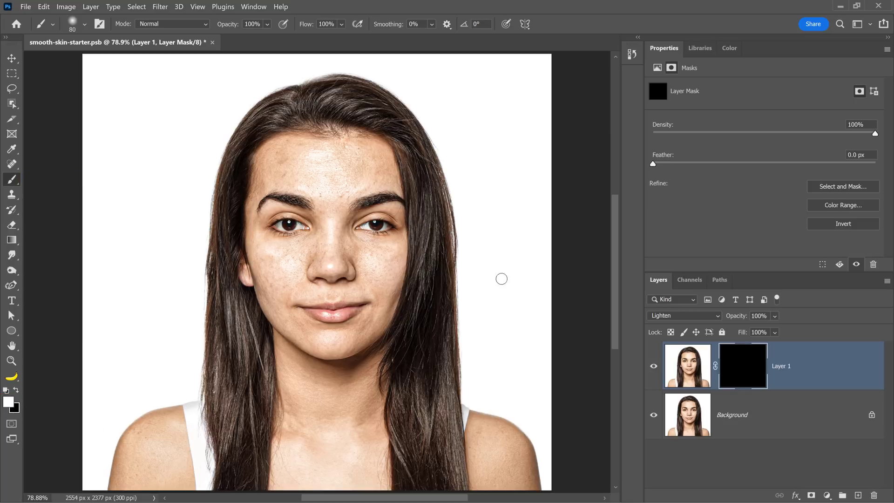
mouse_move(279, 256)
mouse_down()
mouse_move(282, 296)
mouse_move(267, 267)
mouse_move(273, 306)
mouse_move(256, 239)
mouse_move(258, 265)
mouse_move(374, 272)
mouse_move(382, 298)
mouse_move(364, 329)
mouse_move(331, 343)
mouse_move(309, 337)
mouse_up()
mouse_move(333, 253)
mouse_down()
mouse_move(341, 150)
mouse_move(321, 148)
mouse_move(337, 204)
mouse_up()
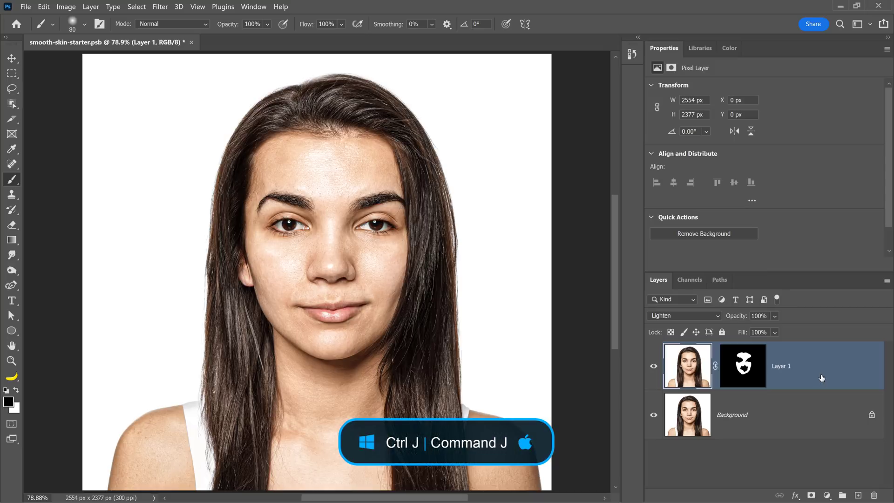
Duplicate Layer 1 and delete the layer mask from the copy.
key(ctrl+j)
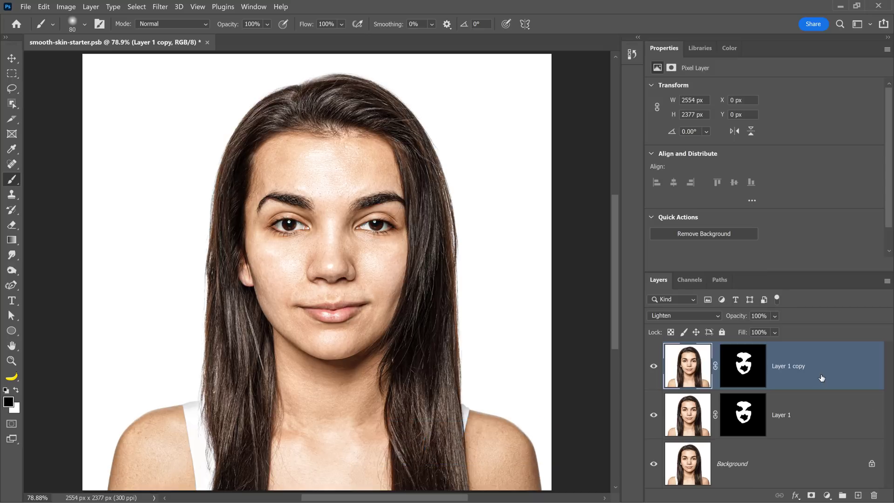
click(735, 378)
right_click(735, 378)
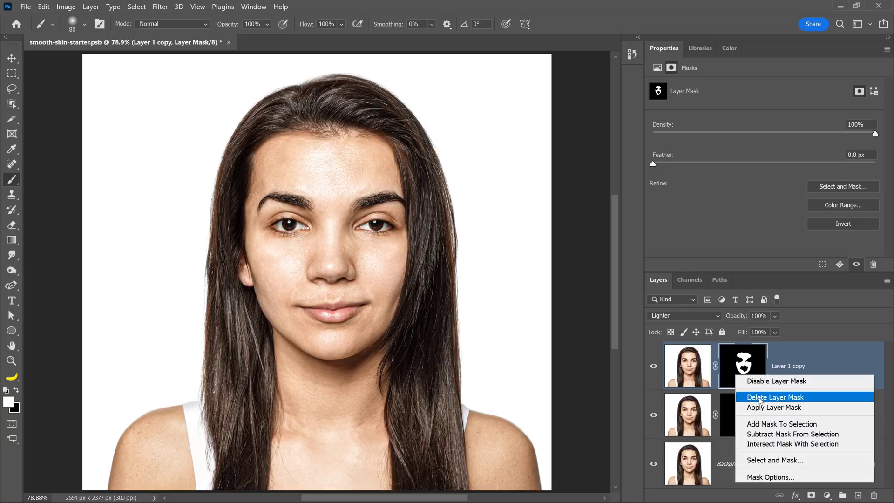
click(757, 397)
Set the blend mode of Layer 1 copy to Darken and add a black layer mask to it.
click(654, 367)
click(653, 366)
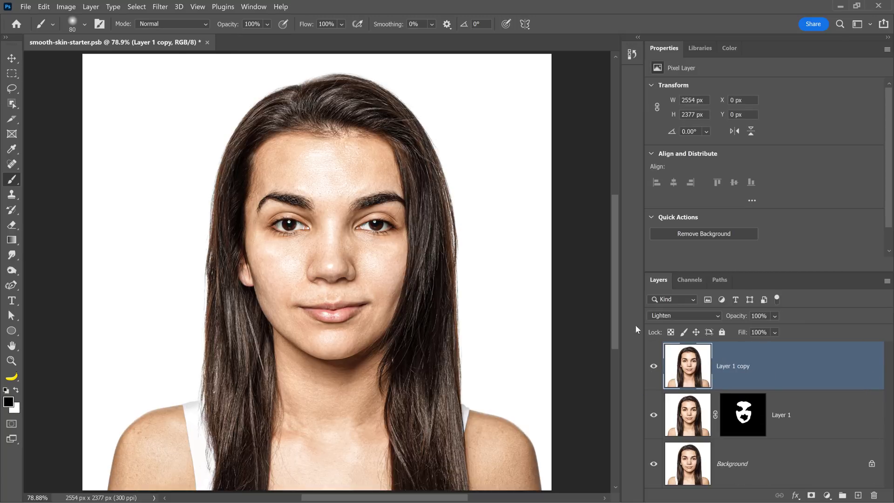
click(657, 314)
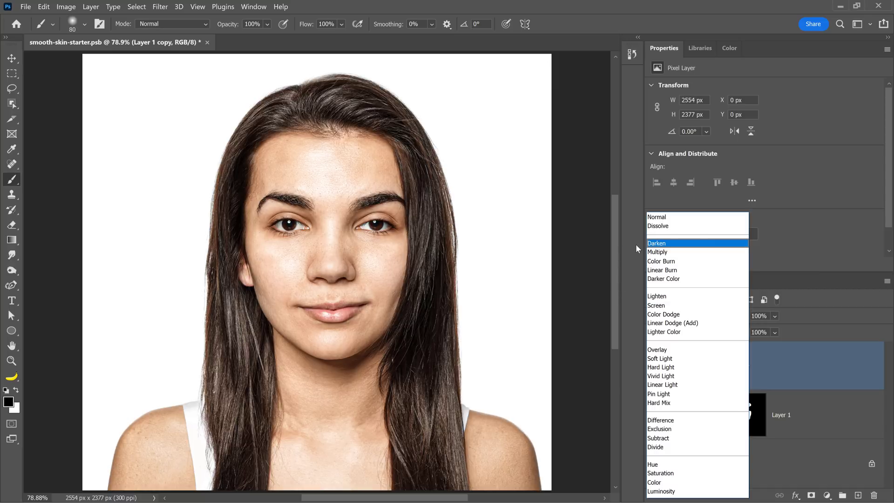
click(657, 243)
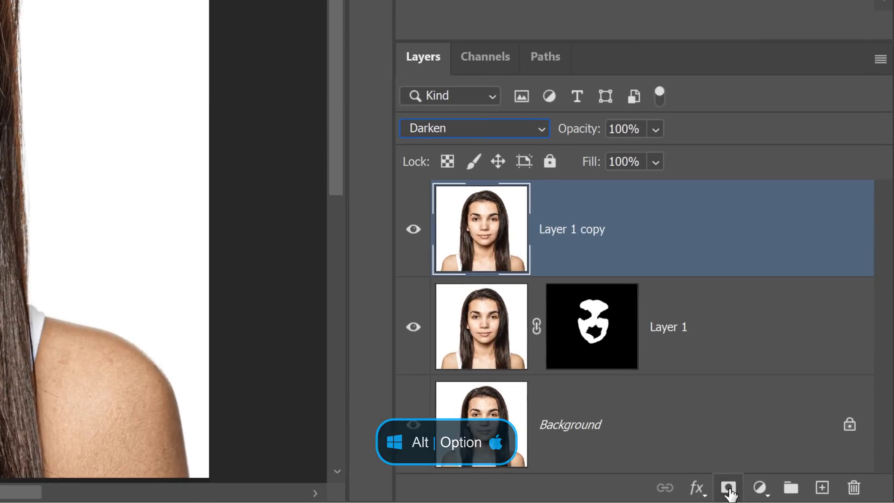
alt+click(728, 487)
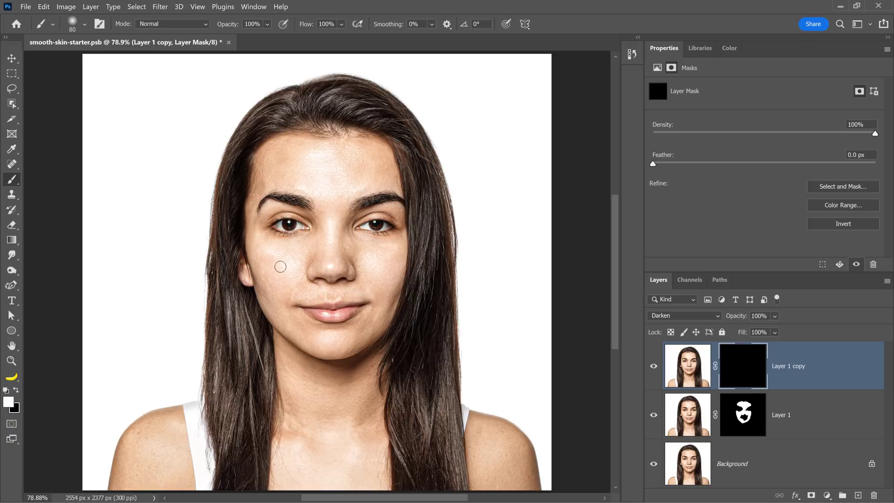
Paint white on the mask of Layer 1 copy over the forehead, cheeks and jaw, and compare the layer hidden and shown.
mouse_move(266, 272)
mouse_down()
mouse_move(273, 259)
mouse_move(281, 274)
mouse_move(250, 225)
mouse_up()
mouse_move(279, 179)
mouse_down()
mouse_move(335, 190)
mouse_move(334, 233)
mouse_move(288, 260)
mouse_move(391, 254)
mouse_move(326, 339)
mouse_move(277, 308)
mouse_move(285, 310)
mouse_up()
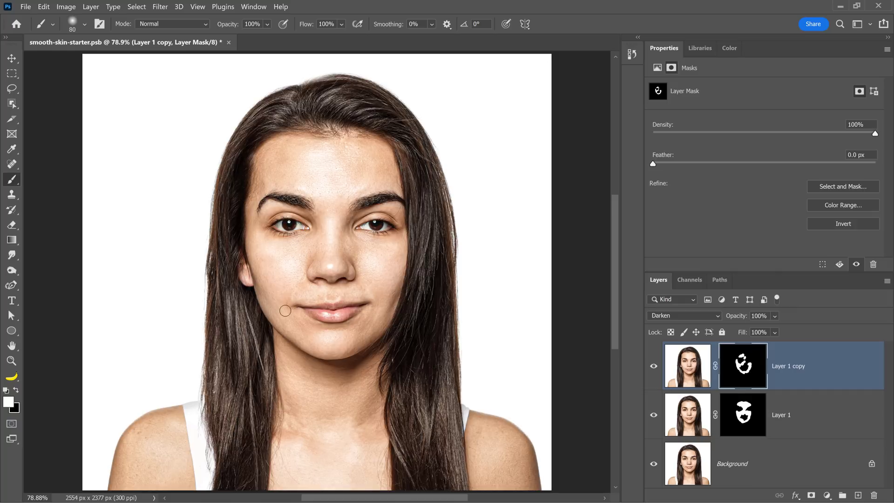
click(652, 368)
click(654, 367)
Group Layer 1 and Layer 1 copy, and compare the portrait with the group hidden and shown.
key(shift)
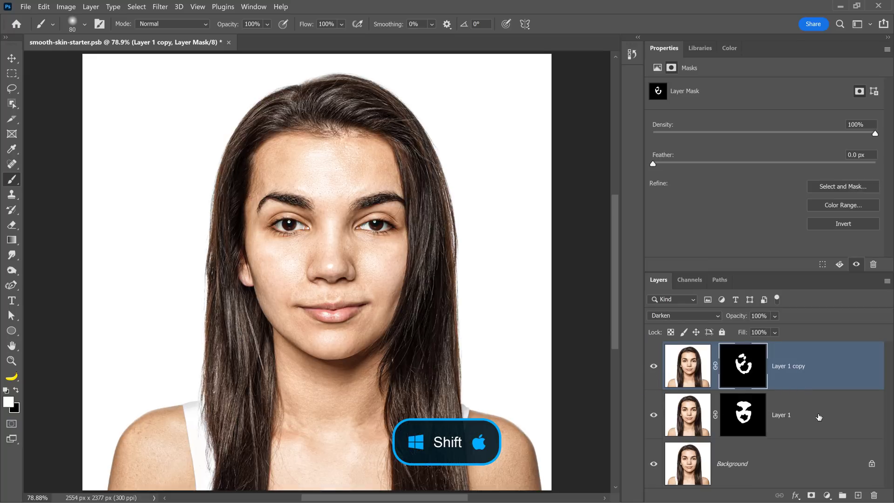
shift+click(827, 417)
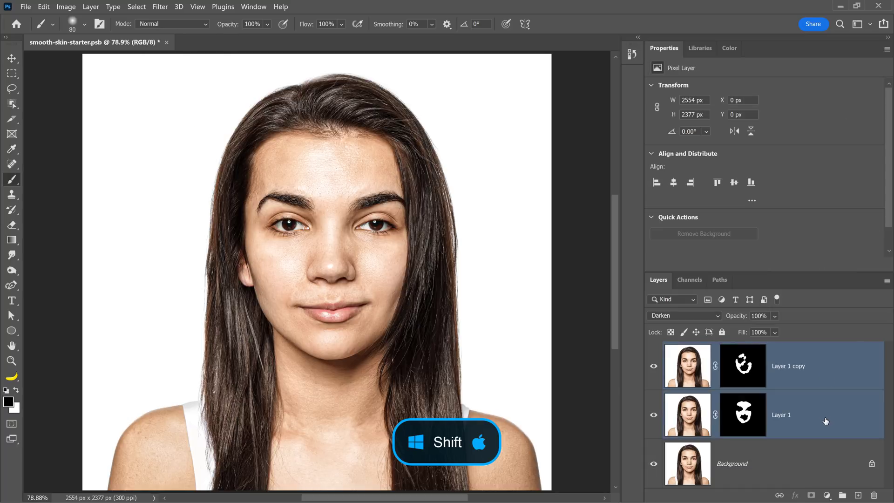
key(ctrl+g)
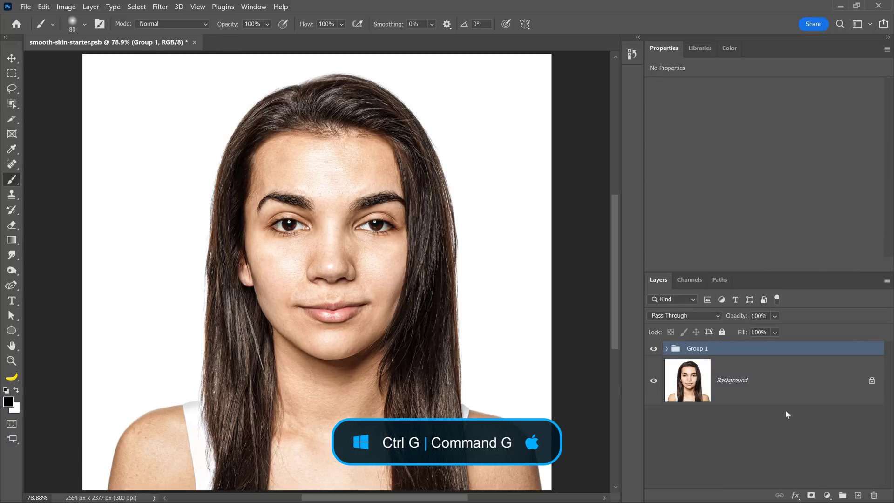
click(653, 350)
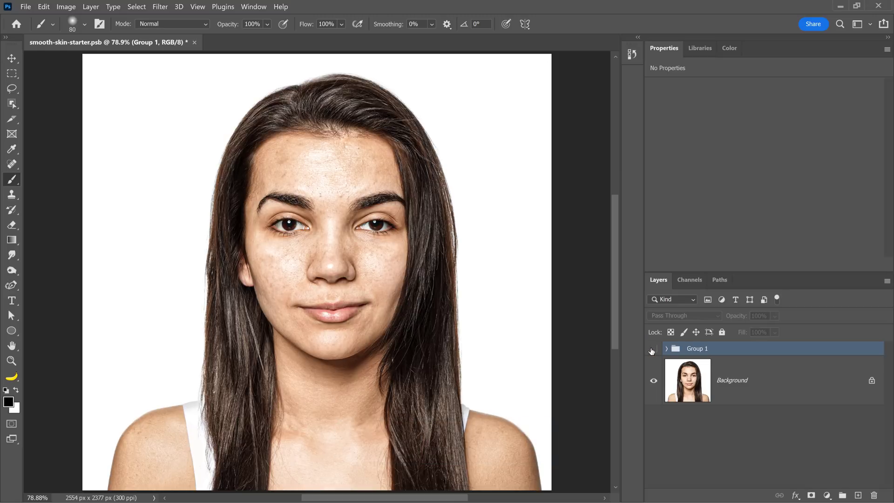
click(653, 350)
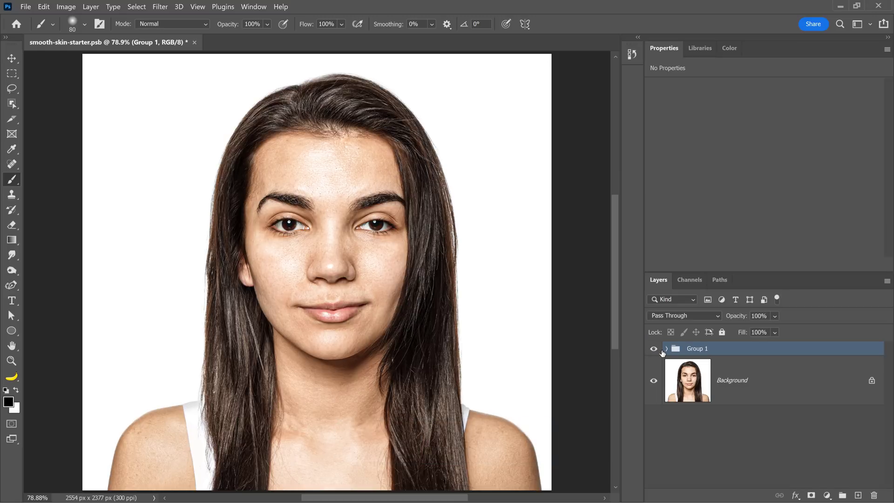